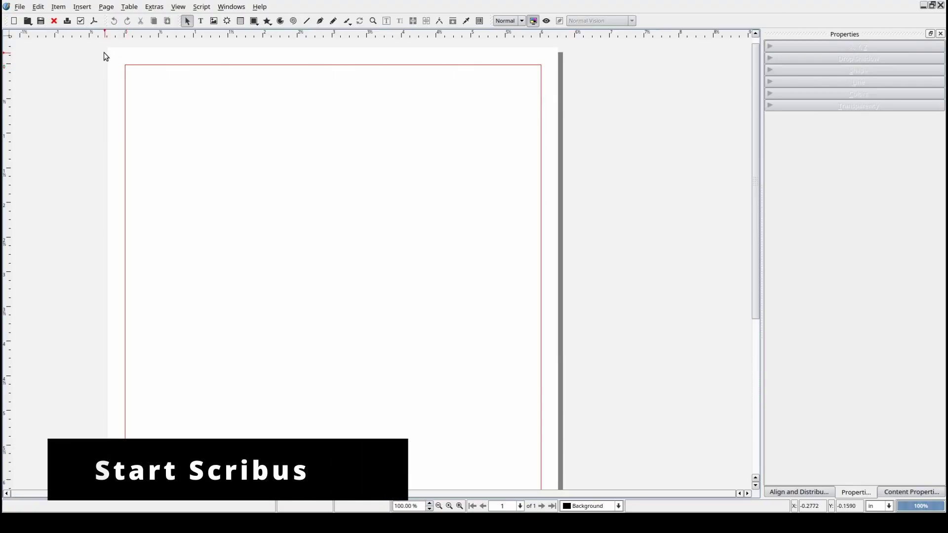
# Insert a text frame and stretch it into a tall, narrow column
pyautogui.click(88, 8)
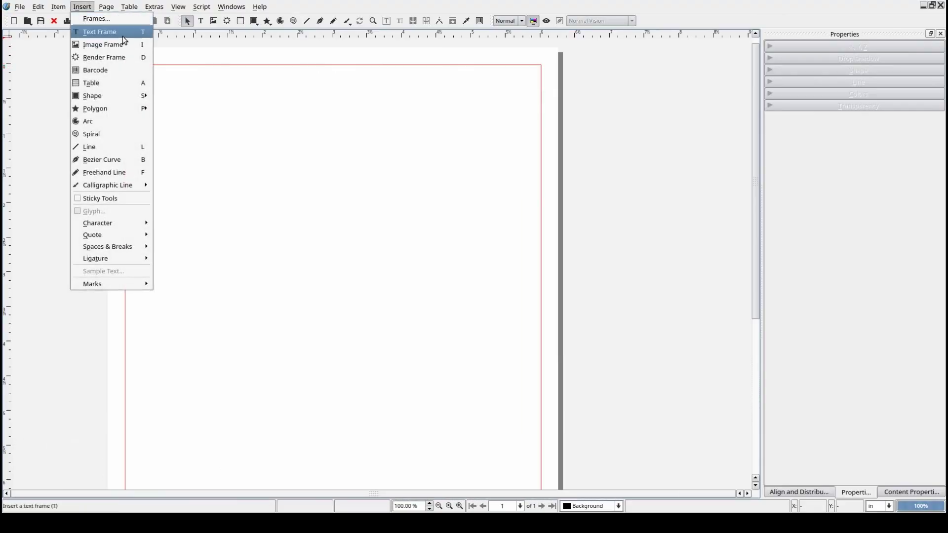
pyautogui.click(125, 40)
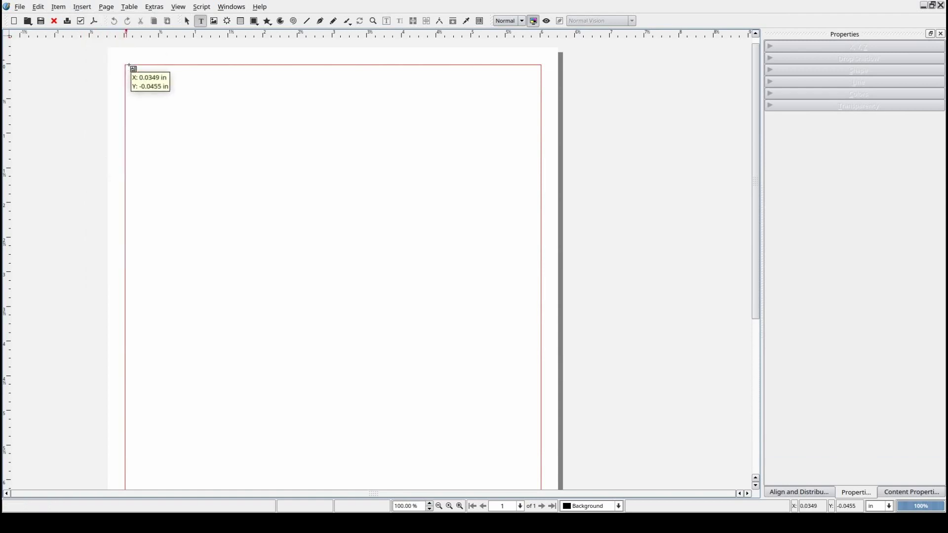
pyautogui.click(136, 79)
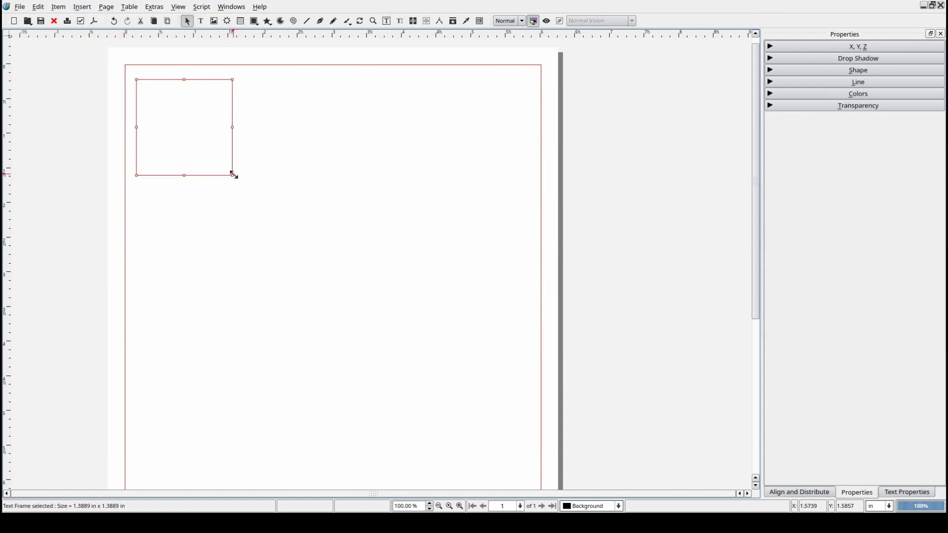
pyautogui.moveTo(234, 175); pyautogui.dragTo(247, 435)
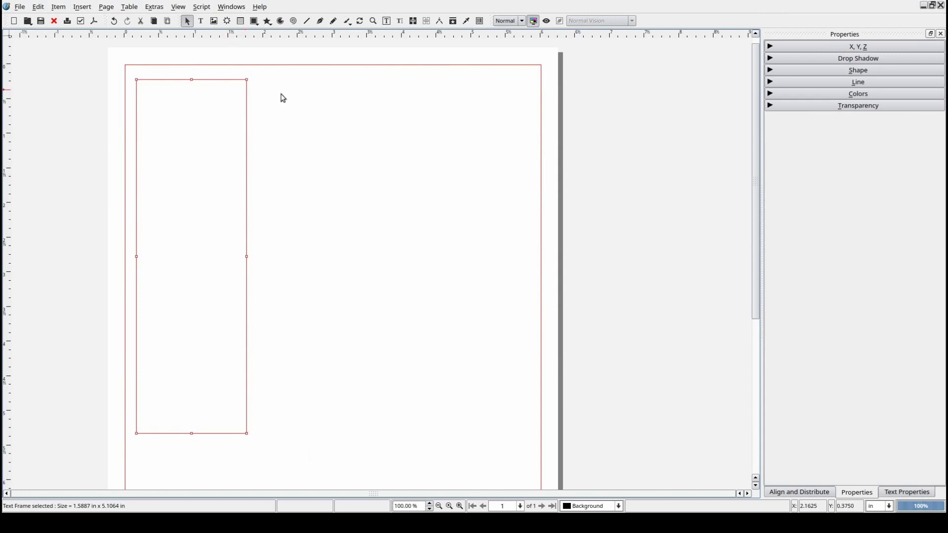
# Draw three more tall text frames side by side to the right of the first
pyautogui.click(284, 98)
pyautogui.click(201, 20)
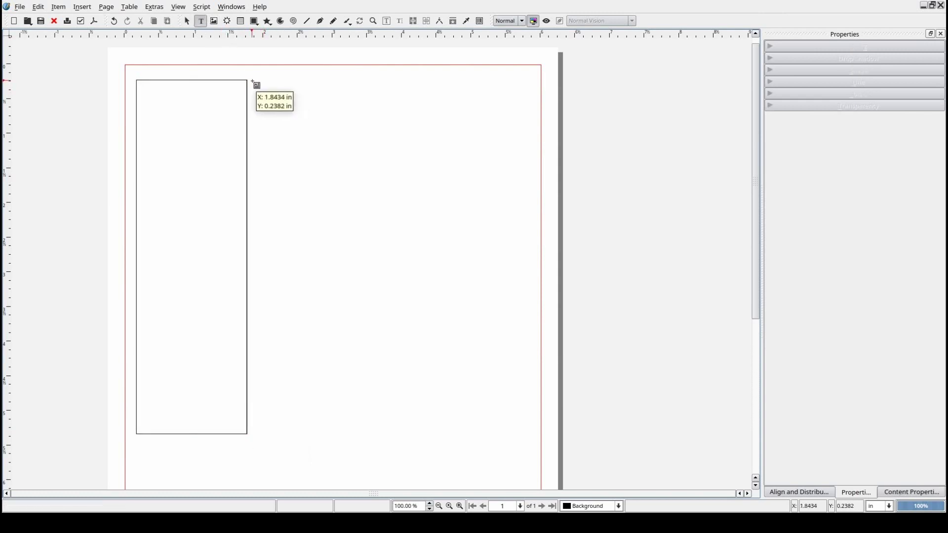
pyautogui.moveTo(252, 81); pyautogui.dragTo(357, 434)
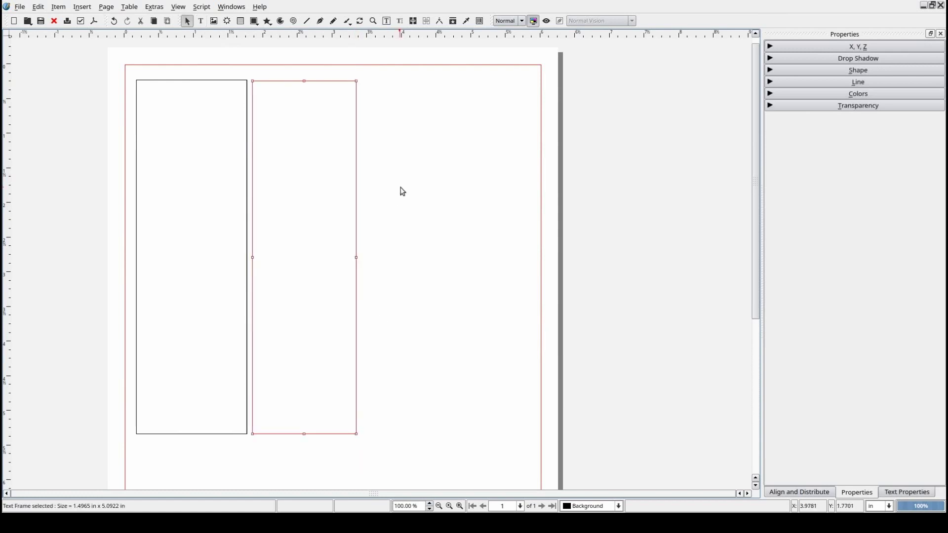
pyautogui.click(388, 104)
pyautogui.press('t')
pyautogui.moveTo(363, 83); pyautogui.dragTo(467, 437)
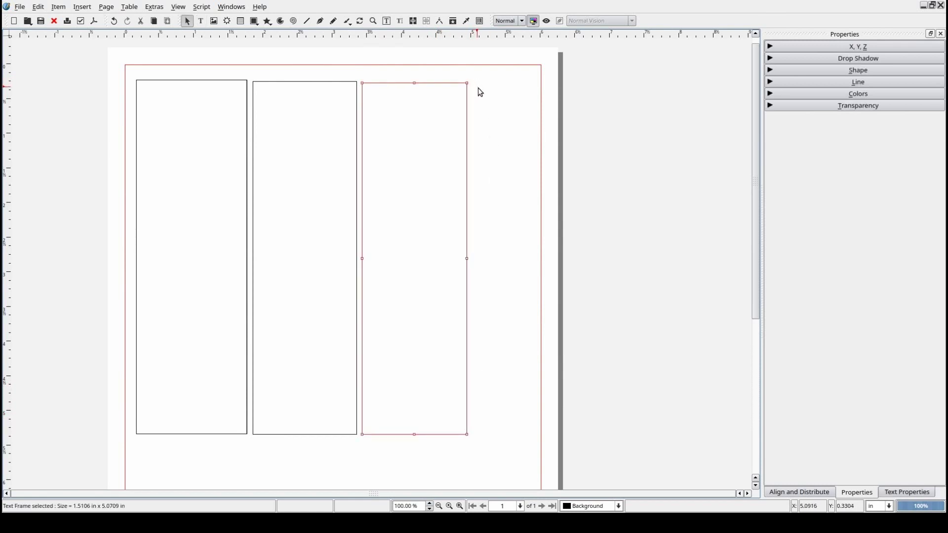
pyautogui.moveTo(436, 141); pyautogui.dragTo(545, 138)
pyautogui.click(209, 176)
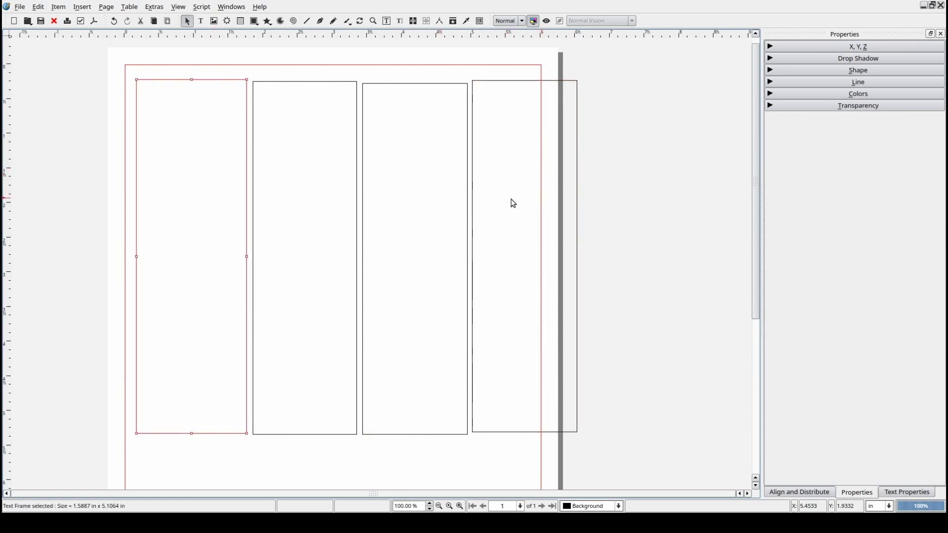
# Select all four frames and align their top edges with Align and Distribute
pyautogui.keyDown('shift'); pyautogui.click(528, 204); pyautogui.keyUp('shift')
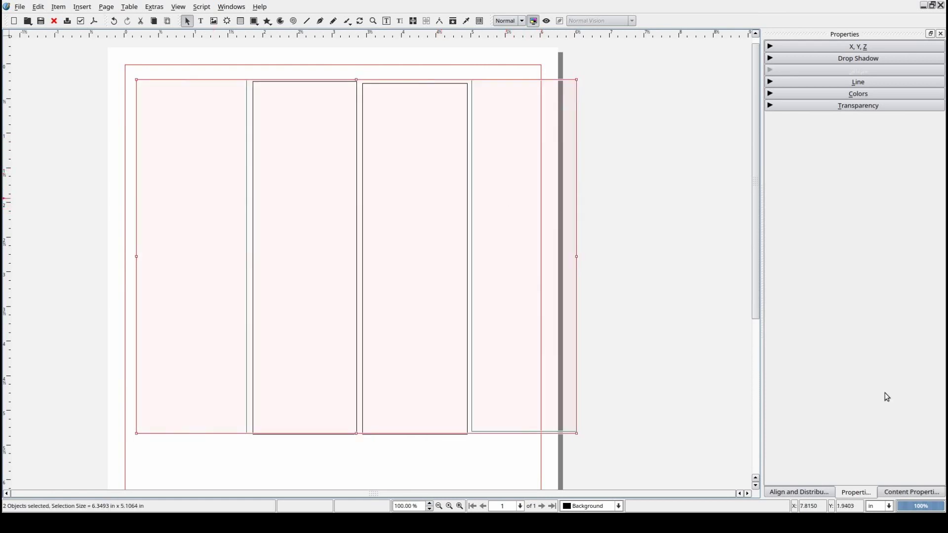
pyautogui.click(815, 491)
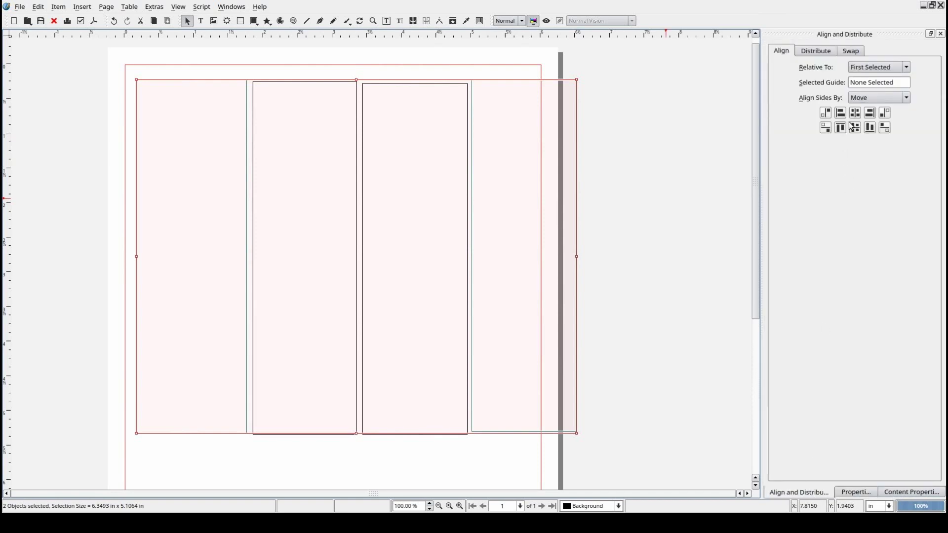
pyautogui.keyDown('shift'); pyautogui.click(346, 144); pyautogui.keyUp('shift')
pyautogui.keyDown('shift'); pyautogui.click(404, 145); pyautogui.keyUp('shift')
pyautogui.click(840, 128)
# Shift each of the four frames left so the row starts at the page margin
pyautogui.click(378, 77)
pyautogui.click(138, 210)
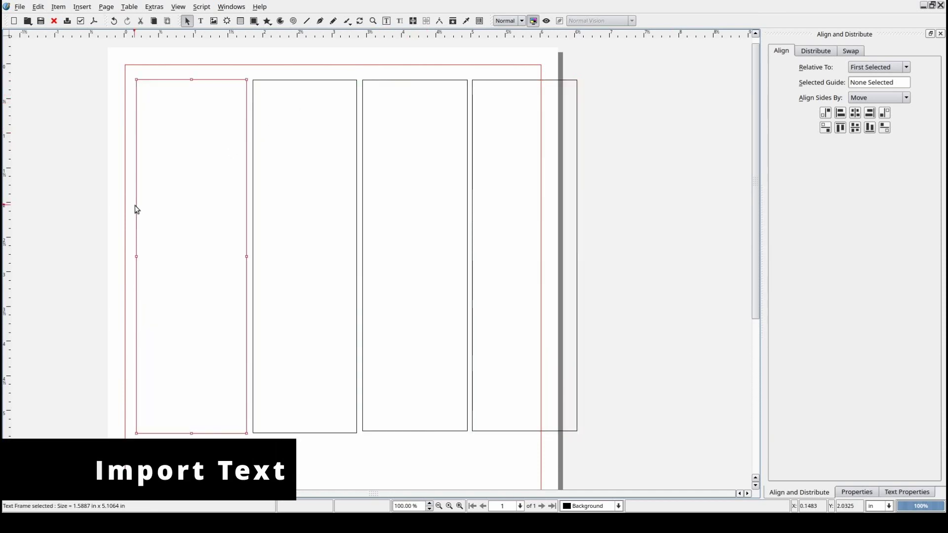
pyautogui.moveTo(197, 208); pyautogui.dragTo(185, 211)
pyautogui.click(273, 214)
pyautogui.moveTo(274, 214); pyautogui.dragTo(261, 212)
pyautogui.moveTo(385, 214); pyautogui.dragTo(375, 218)
pyautogui.moveTo(469, 220); pyautogui.dragTo(460, 220)
pyautogui.click(185, 169)
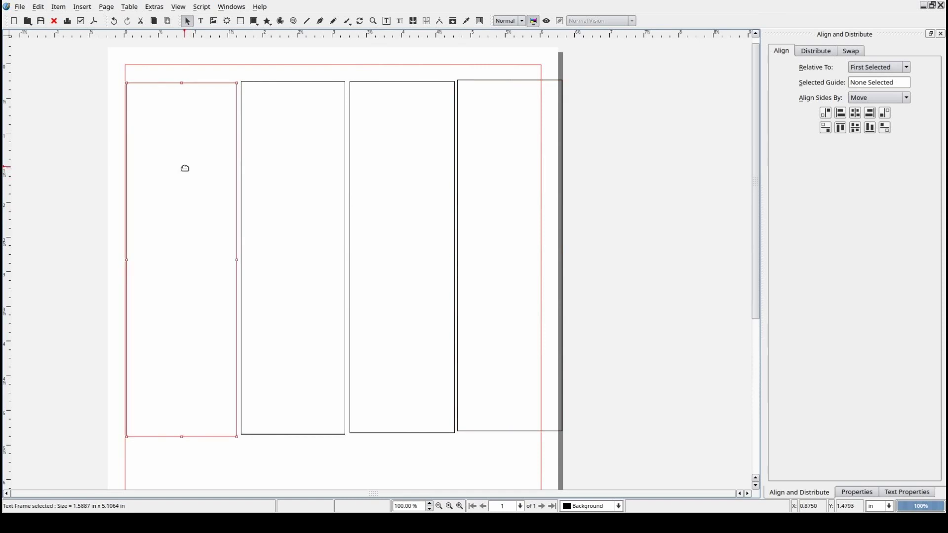
# Open Get Text for the first frame, listing the .txt, .odt, .rtf and .docx files in /tmp/examples
pyautogui.click(25, 8)
pyautogui.moveTo(74, 147)
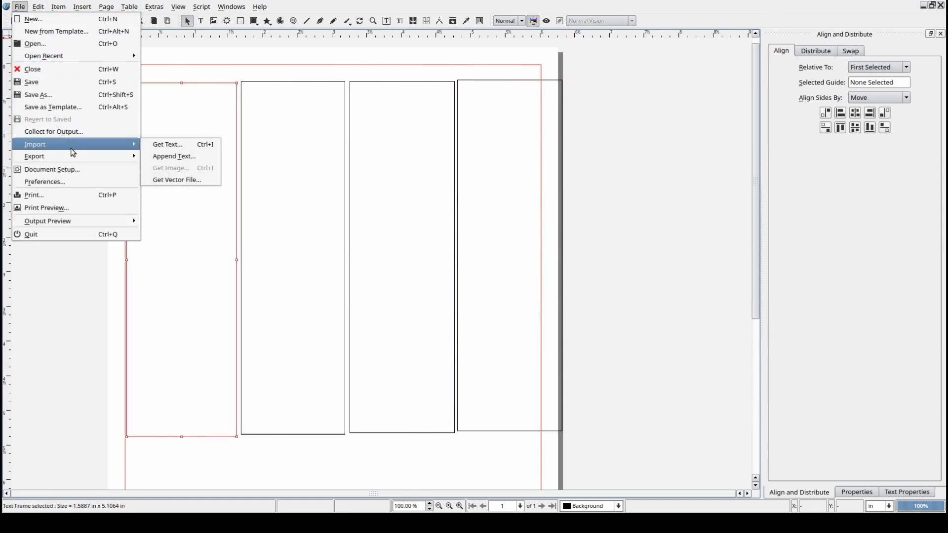
pyautogui.click(159, 146)
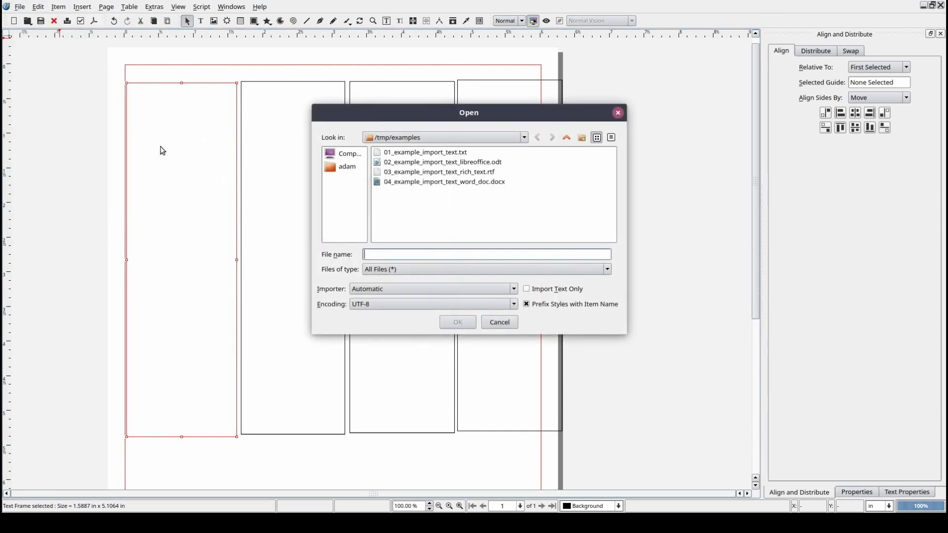
pyautogui.click(511, 326)
pyautogui.rightClick(179, 113)
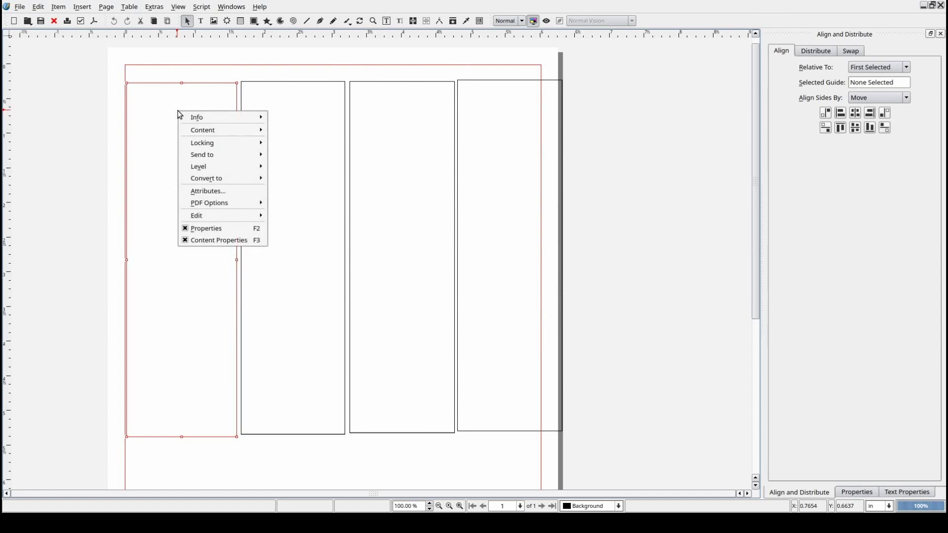
pyautogui.moveTo(193, 127)
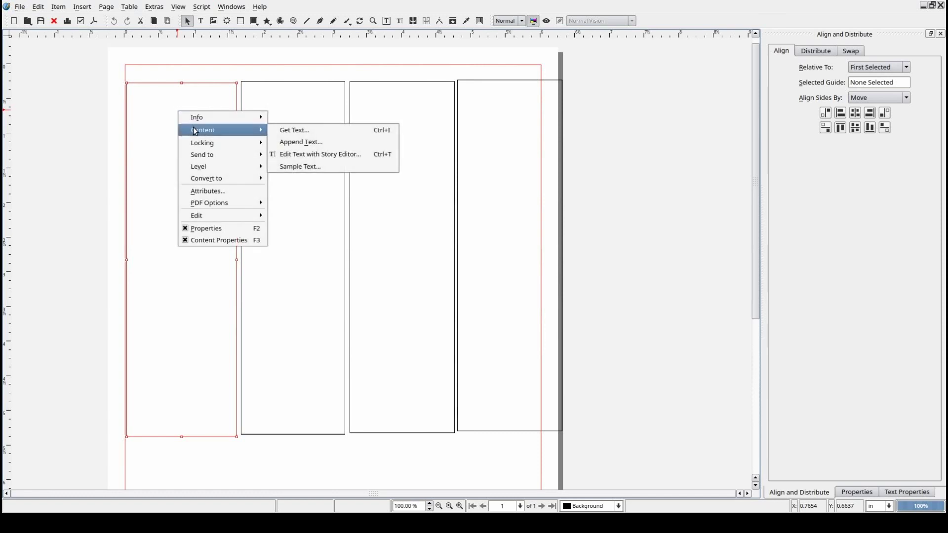
pyautogui.click(307, 133)
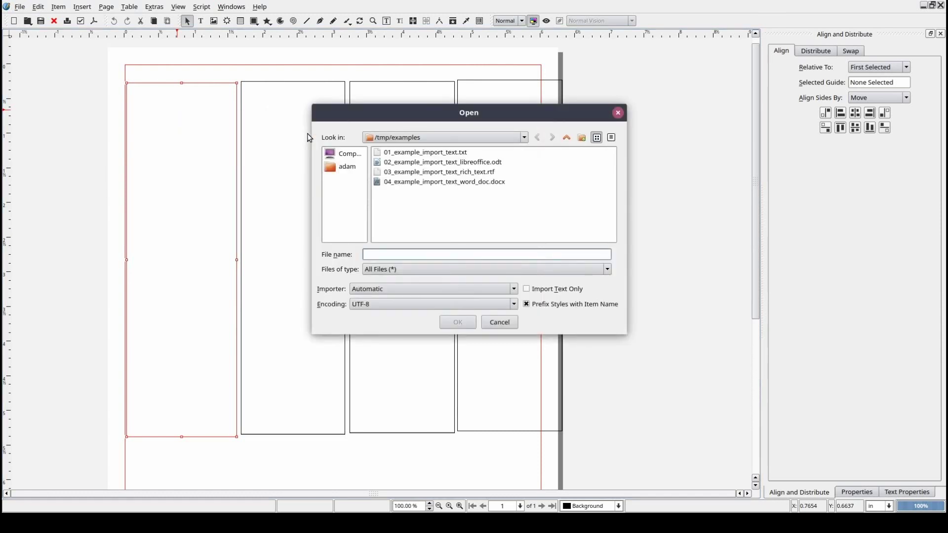
pyautogui.click(497, 326)
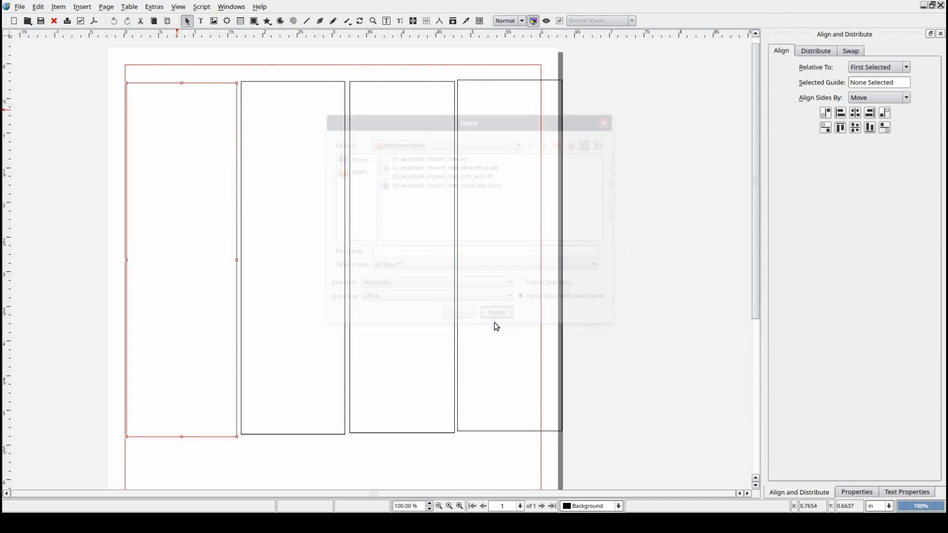
pyautogui.doubleClick(159, 127)
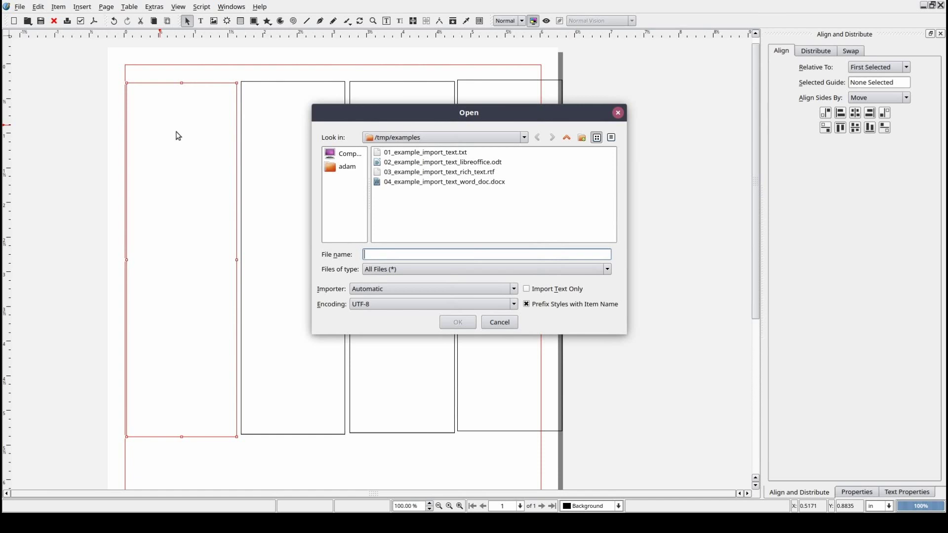
# Reopen the text import dialog for the left-most frame through File > Import > Get Text
pyautogui.click(499, 323)
pyautogui.rightClick(186, 126)
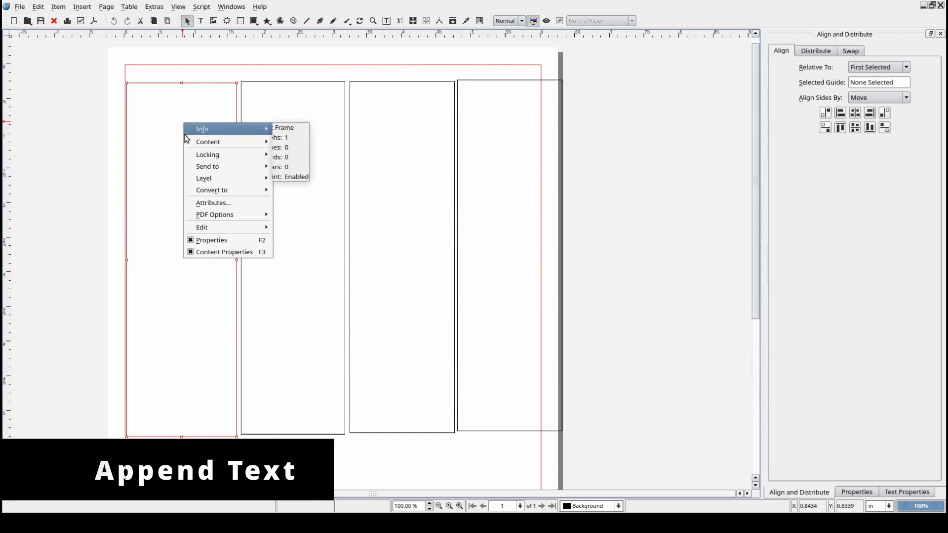
pyautogui.moveTo(197, 142)
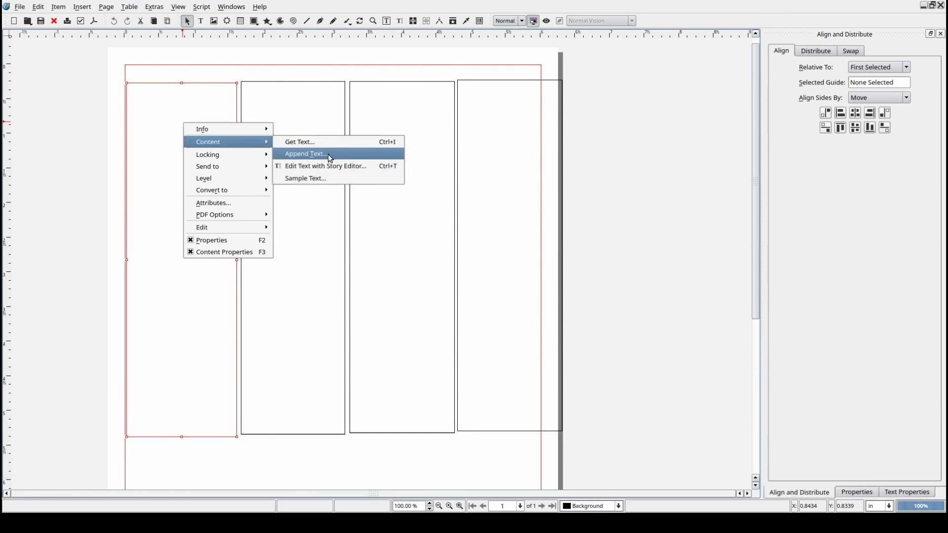
pyautogui.click(21, 7)
pyautogui.click(21, 7)
pyautogui.moveTo(57, 155)
pyautogui.moveTo(124, 144)
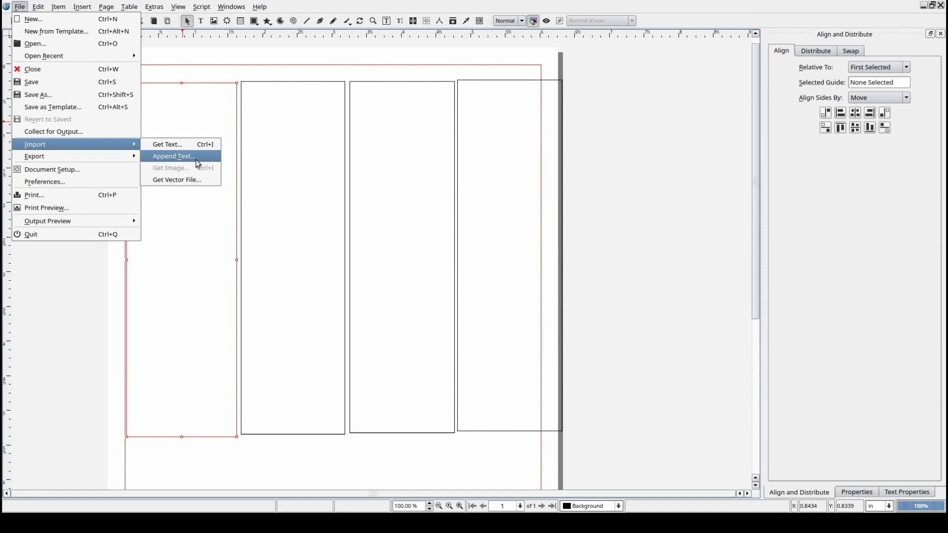
pyautogui.click(220, 125)
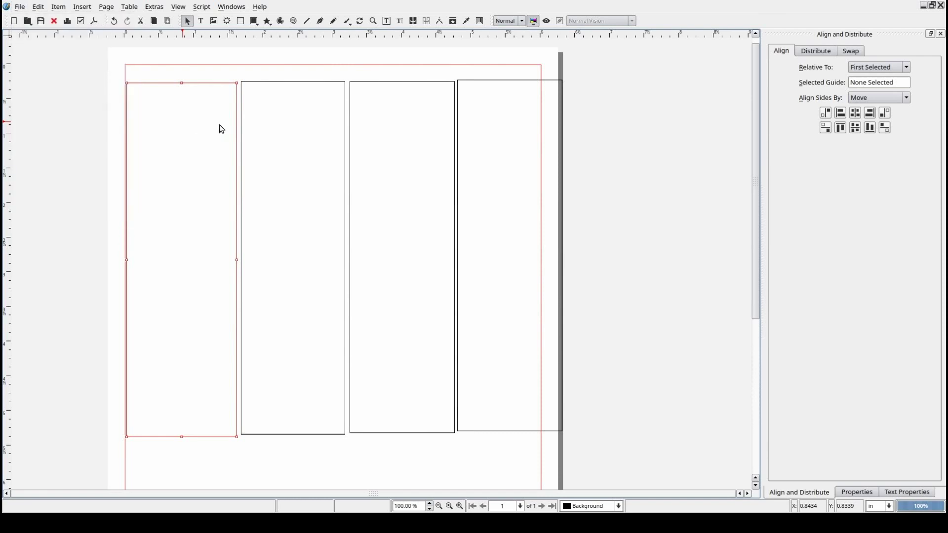
# Browse the four example files and settle on 01_example_import_text.txt in the Open dialog
pyautogui.click(424, 153)
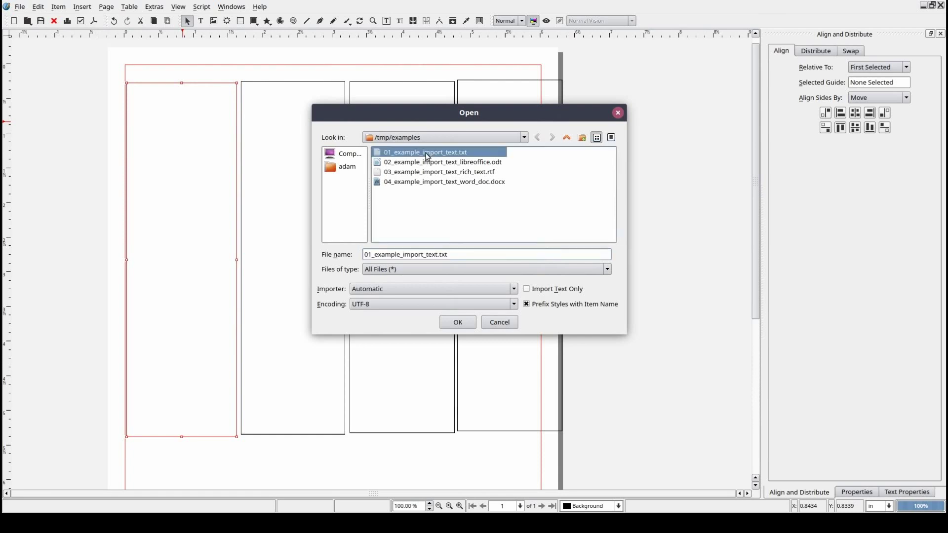
pyautogui.click(433, 162)
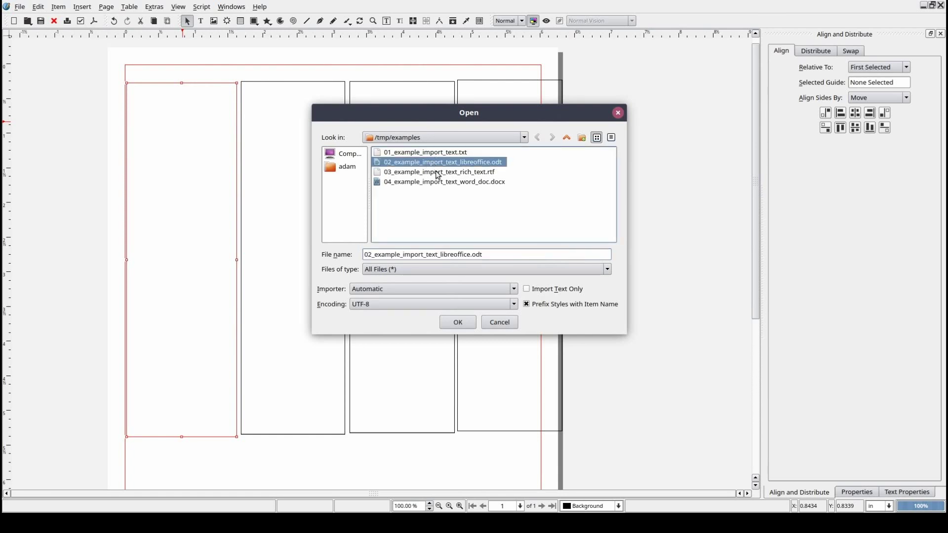
pyautogui.click(435, 172)
pyautogui.click(442, 183)
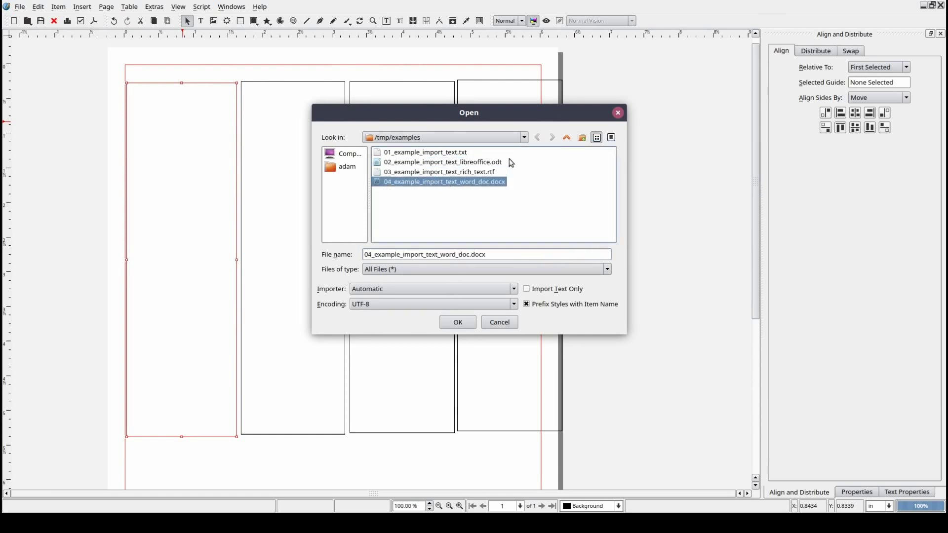
pyautogui.click(488, 153)
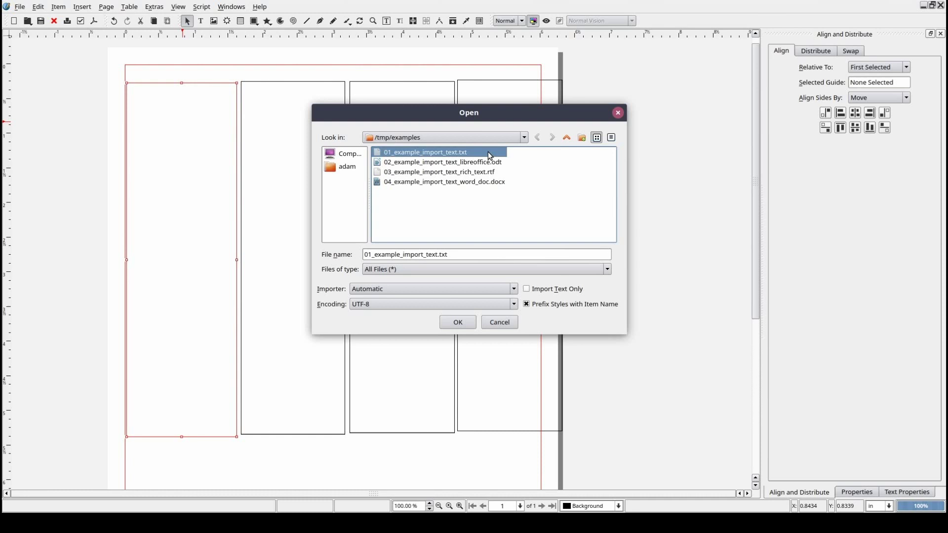
pyautogui.click(506, 172)
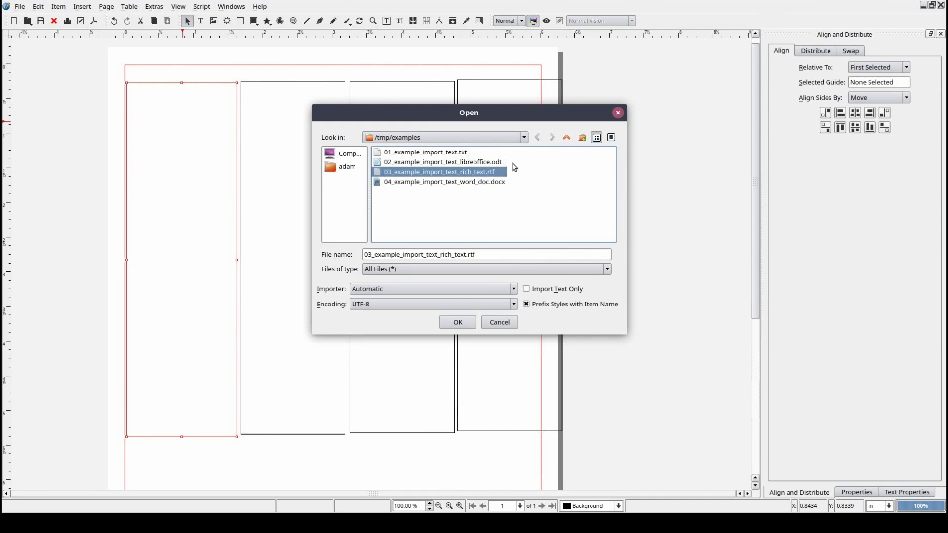
pyautogui.click(497, 164)
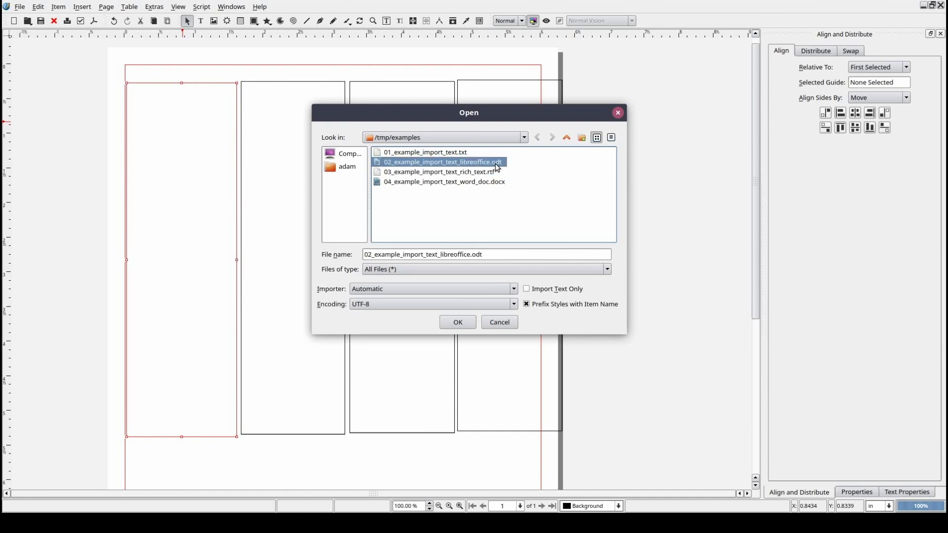
pyautogui.click(502, 183)
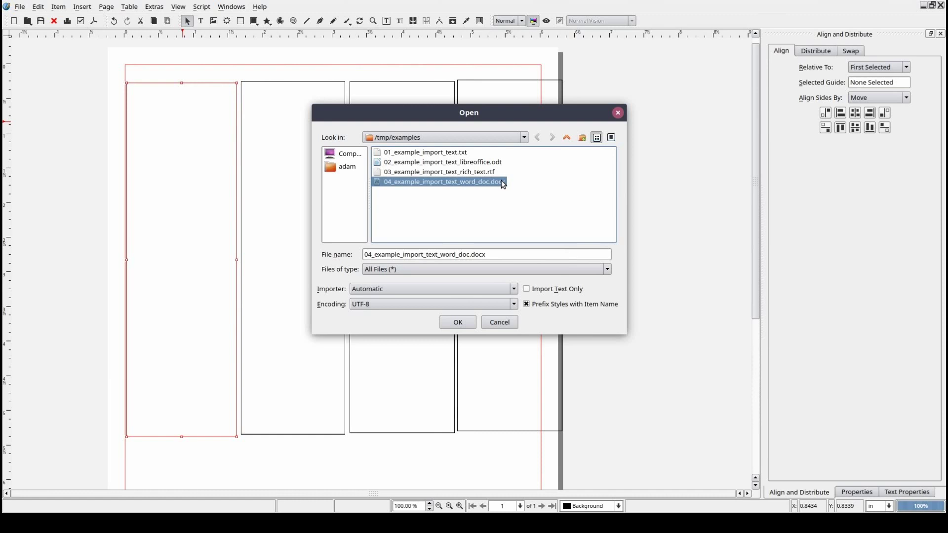
pyautogui.click(476, 153)
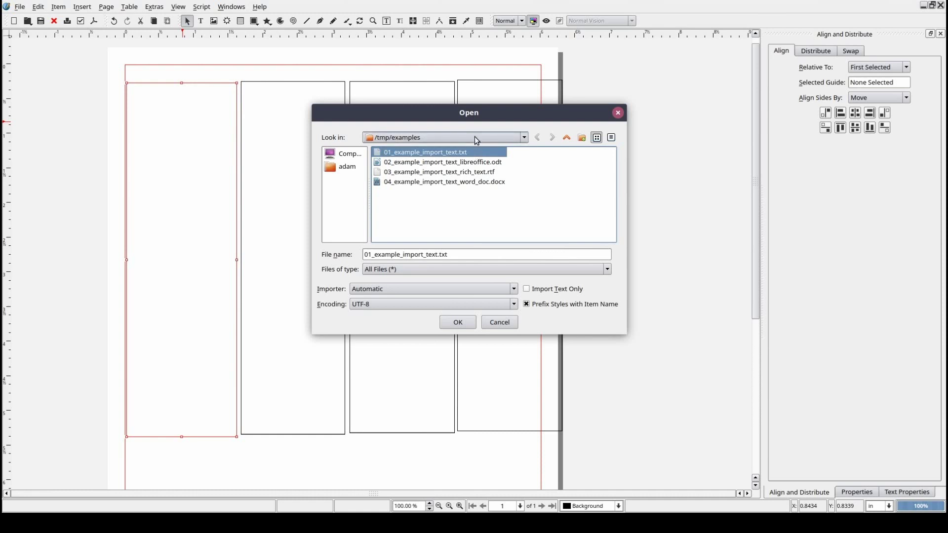
pyautogui.moveTo(482, 111); pyautogui.dragTo(519, 87)
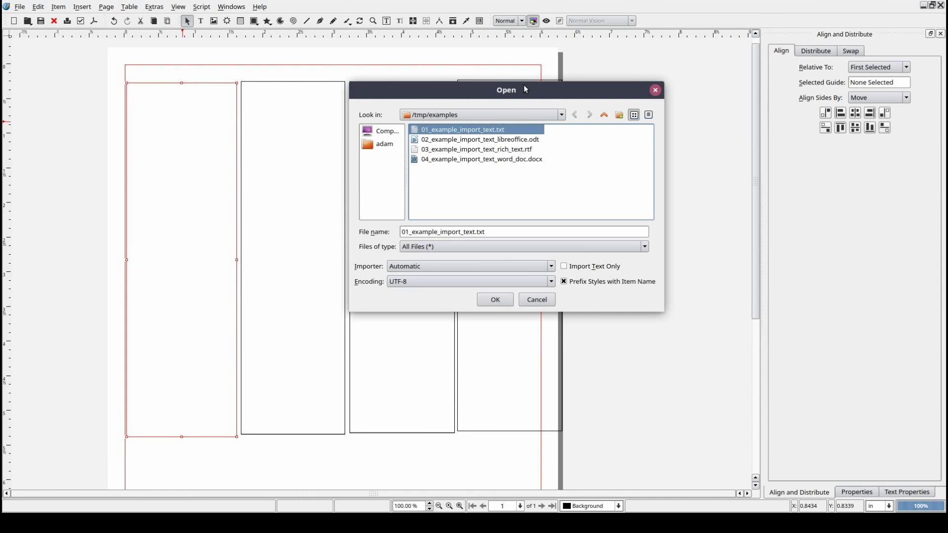
# Confirm the .txt import into frame one, then load 02_example_import_text_libreoffice.odt into frame two
pyautogui.click(508, 305)
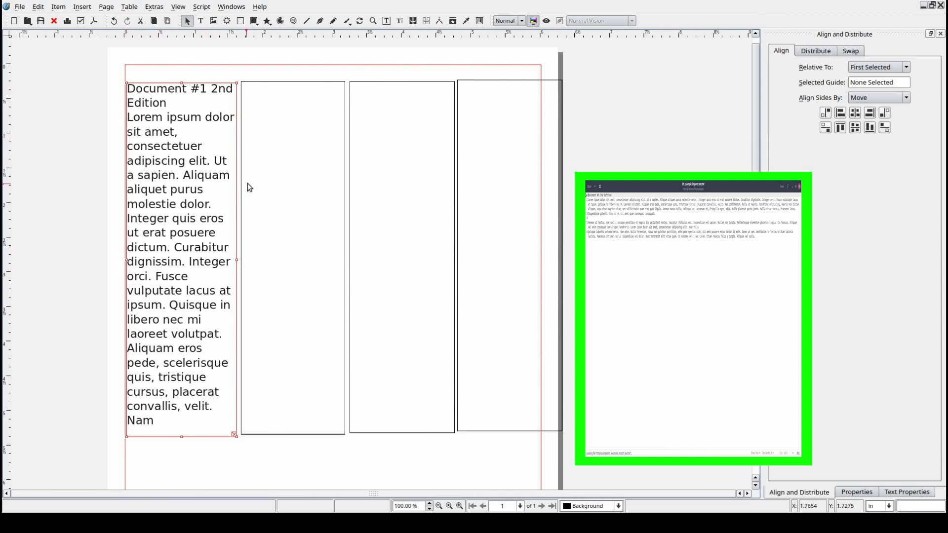
pyautogui.click(262, 162)
pyautogui.rightClick(262, 162)
pyautogui.moveTo(306, 180)
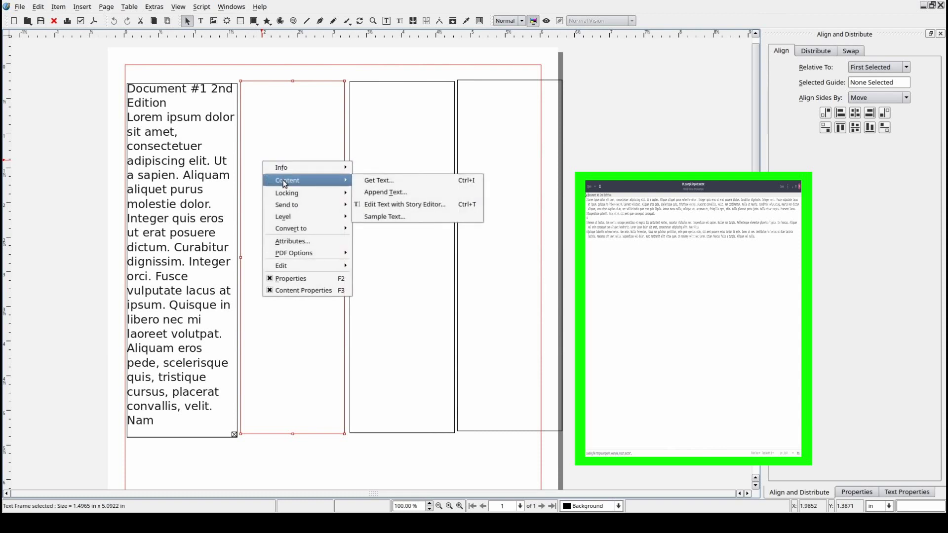
pyautogui.click(373, 184)
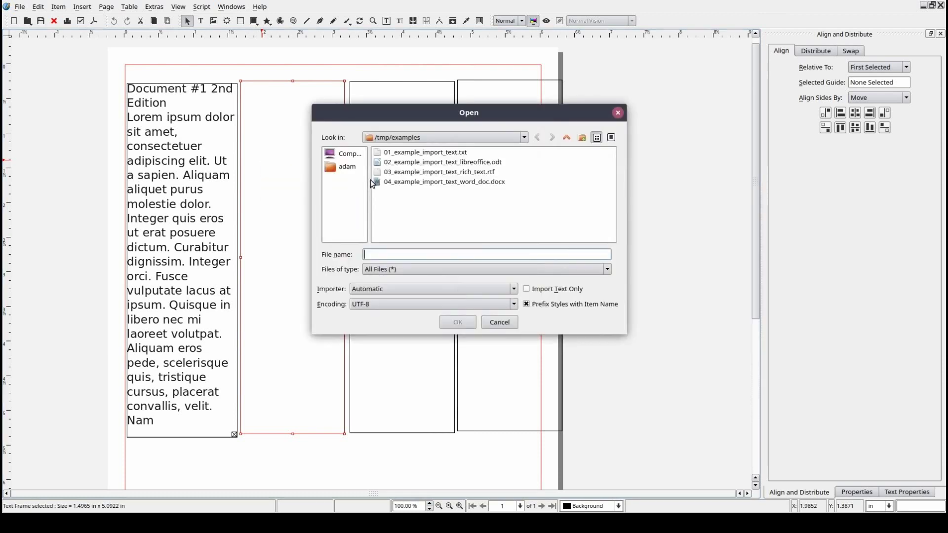
pyautogui.click(455, 172)
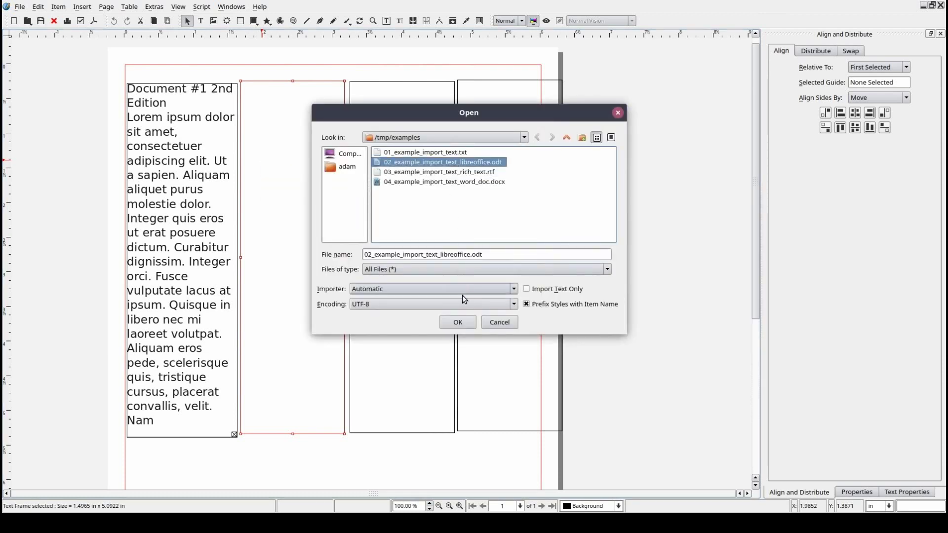
pyautogui.click(457, 323)
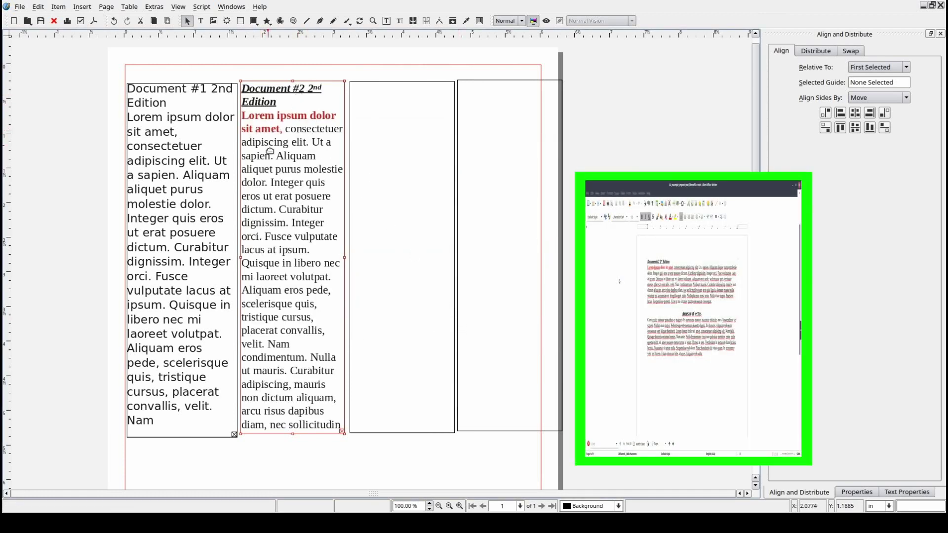
# Import 03_example_import_text_rich_text.rtf into the third text frame
pyautogui.click(408, 170)
pyautogui.rightClick(408, 170)
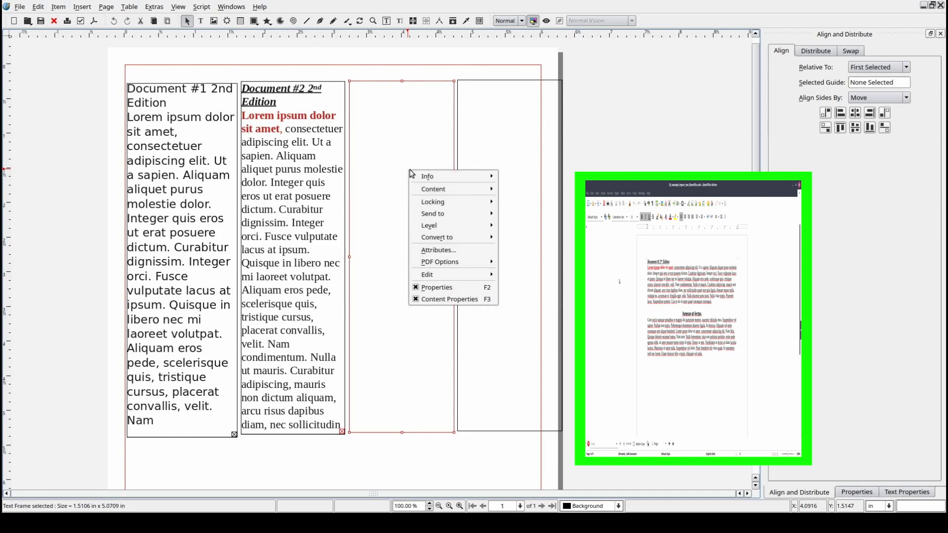
pyautogui.moveTo(476, 189)
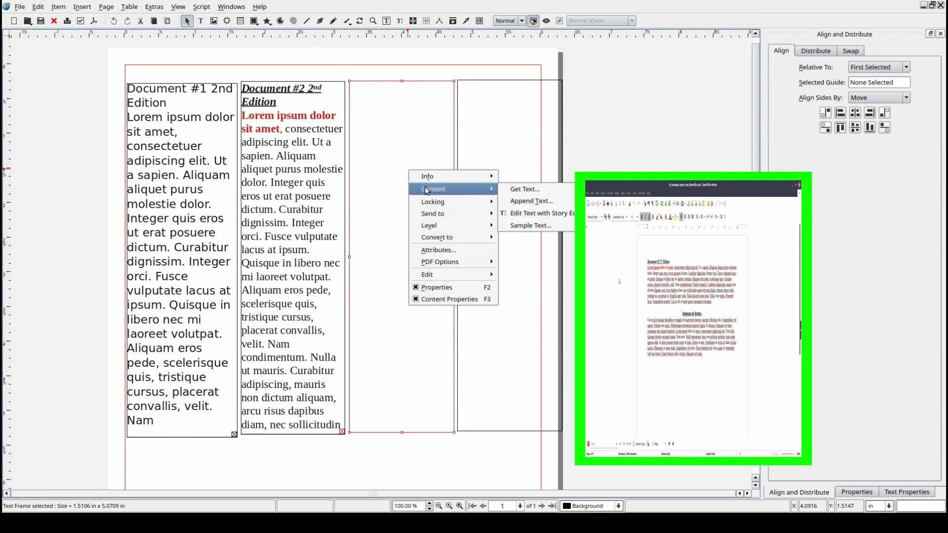
pyautogui.click(524, 189)
pyautogui.click(483, 172)
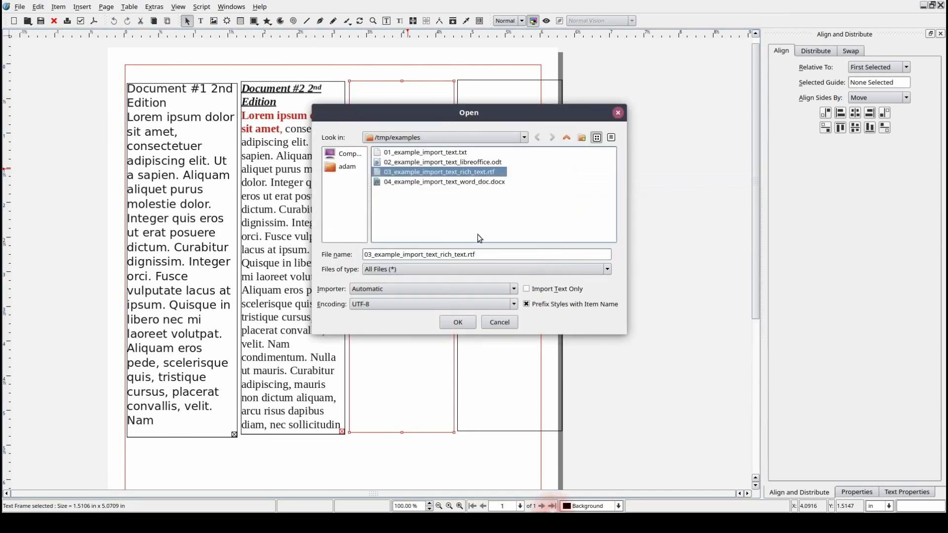
pyautogui.click(458, 322)
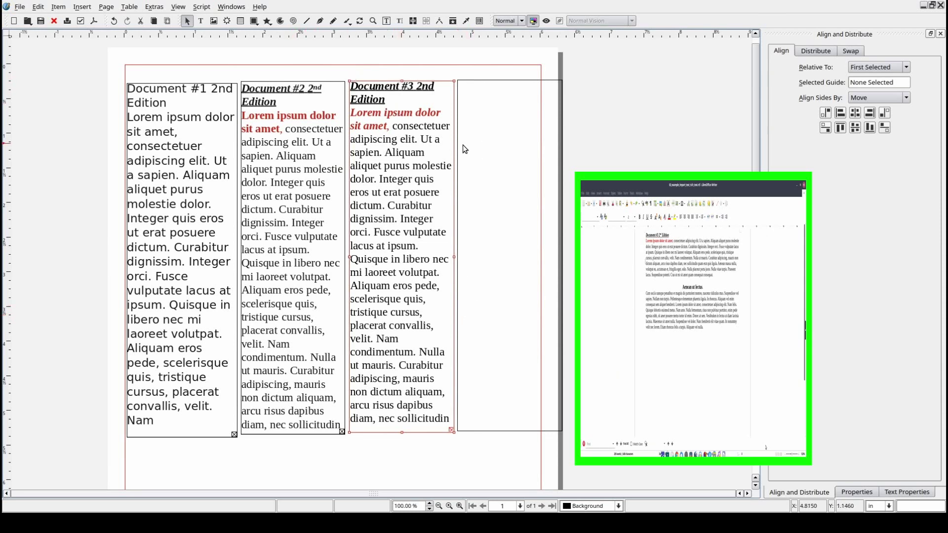
# Import 04_example_import_text_word_doc.docx into the fourth text frame
pyautogui.click(493, 124)
pyautogui.rightClick(493, 122)
pyautogui.moveTo(515, 155)
pyautogui.click(621, 141)
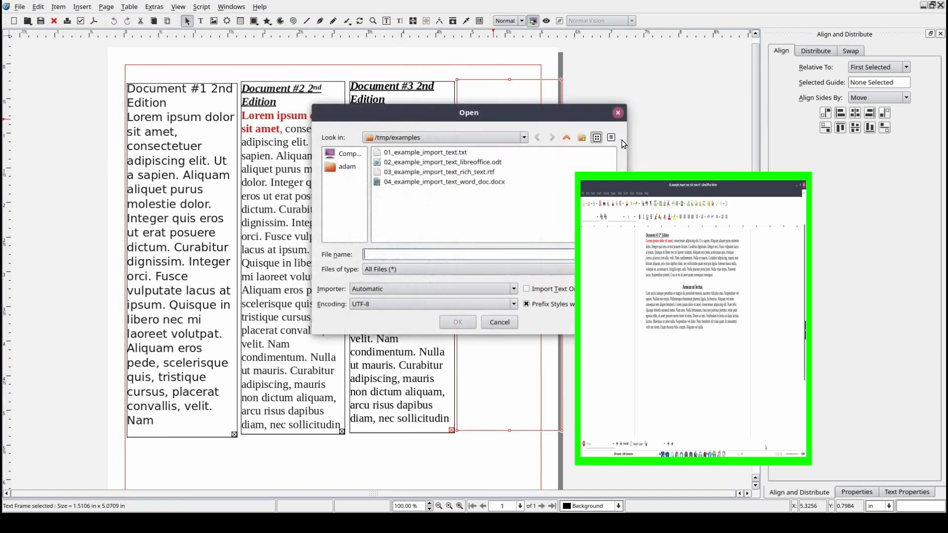
pyautogui.click(491, 183)
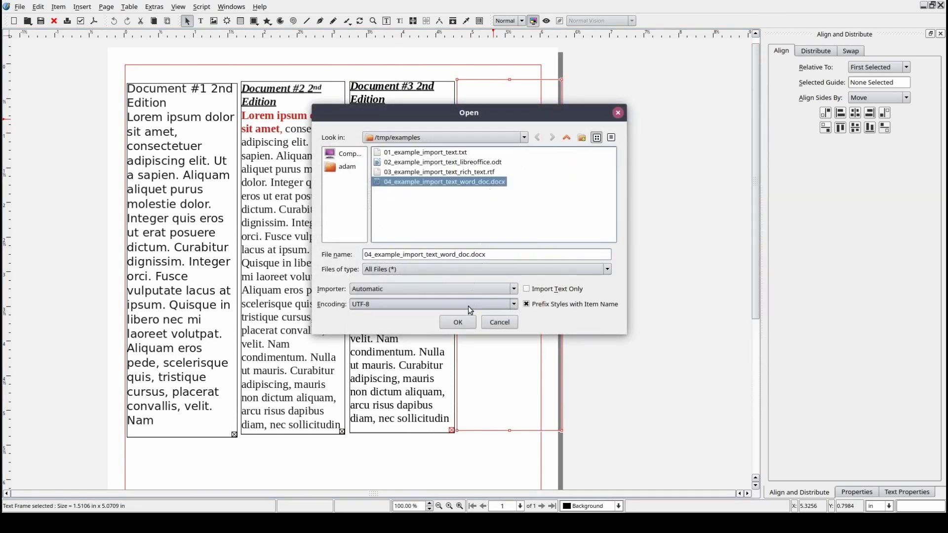
pyautogui.click(472, 324)
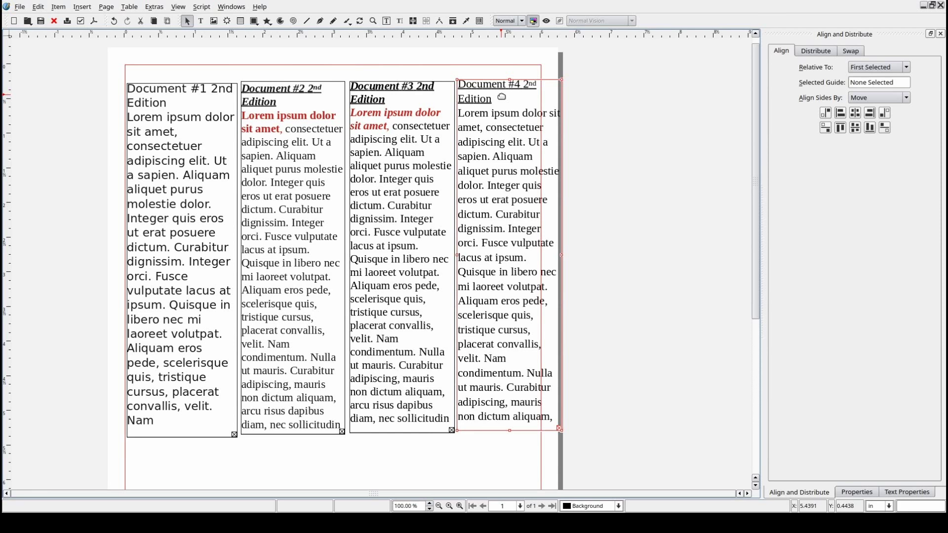
# Switch to Preview Mode (Ctrl+Alt+P) to show the four columns without frame outlines or guides
pyautogui.hotkey('ctrl', 'alt', 'p')
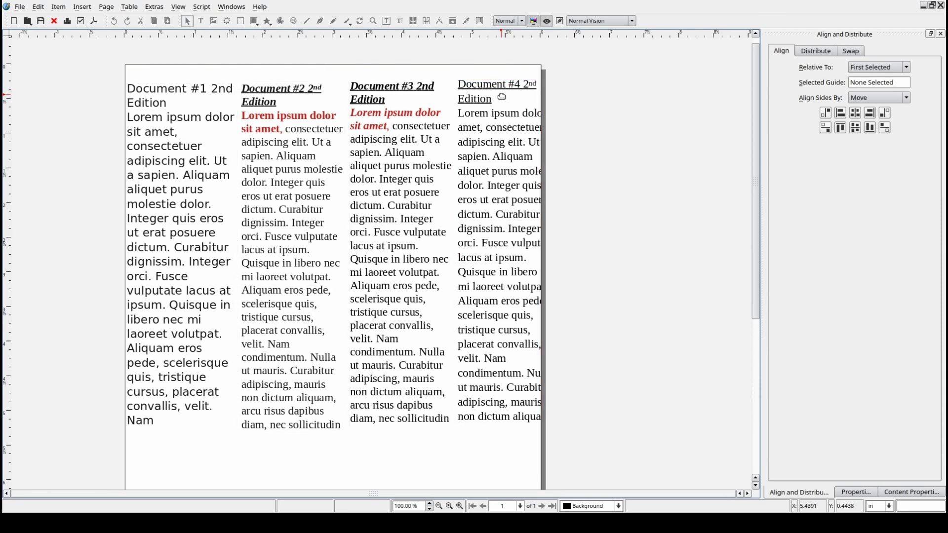